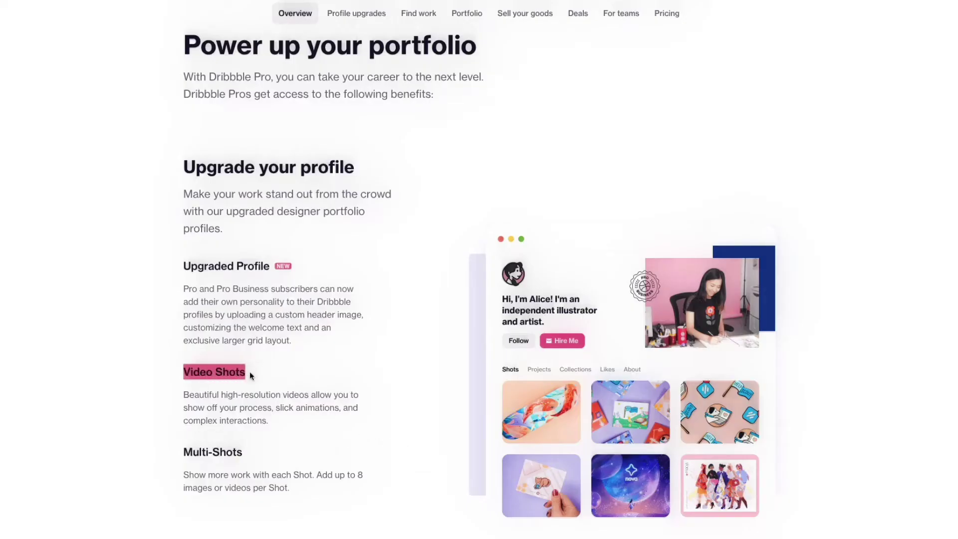
Scroll through the Project video's Video ID iframe code in the HTML Embed Code Editor.
drag(184, 394, 253, 418)
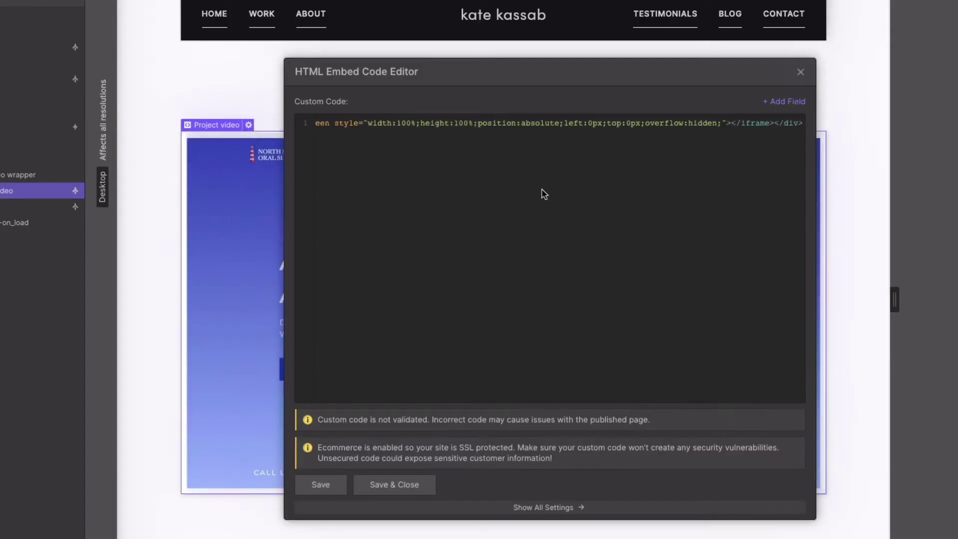
scroll(544, 194, left, 1)
scroll(543, 194, left, 5)
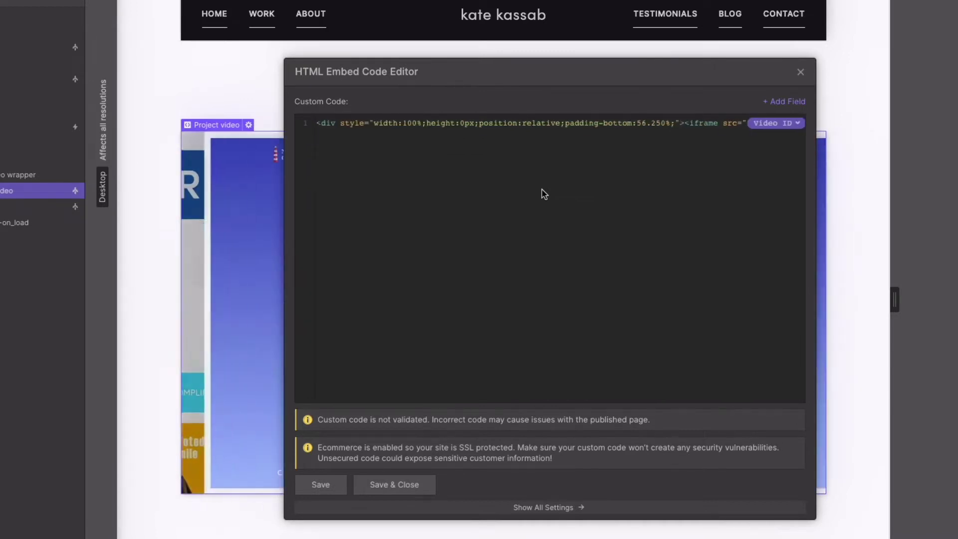
scroll(544, 194, right, 5)
scroll(543, 194, right, 5)
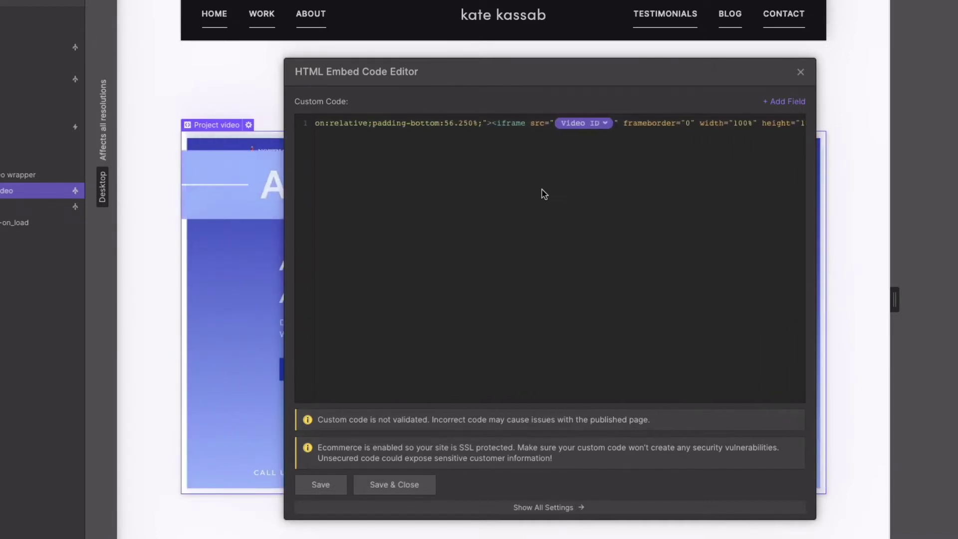
scroll(543, 194, right, 5)
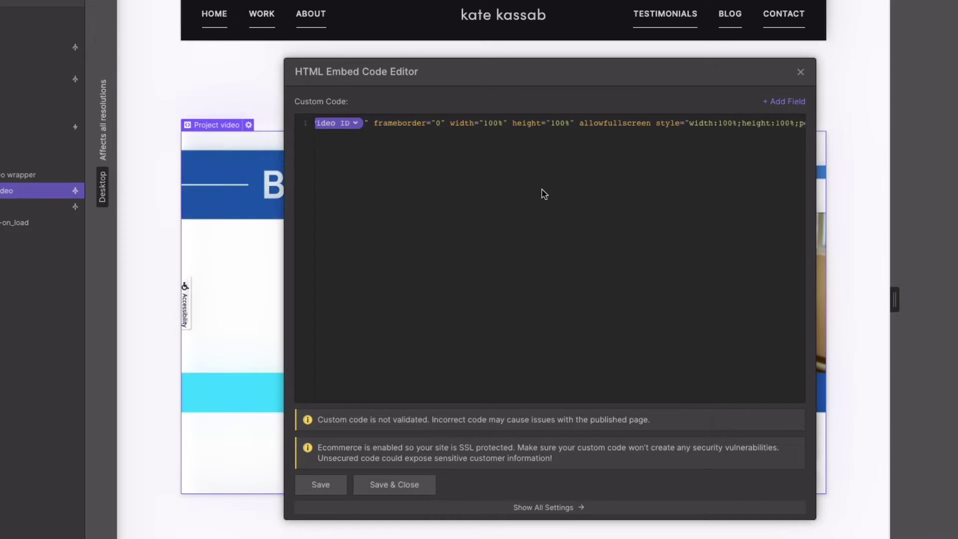
scroll(544, 194, right, 2)
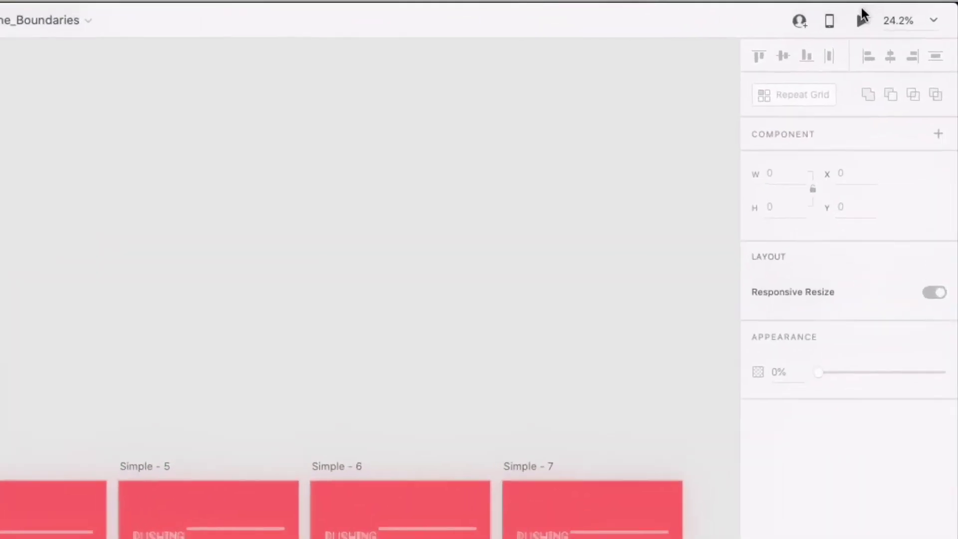
click(824, 22)
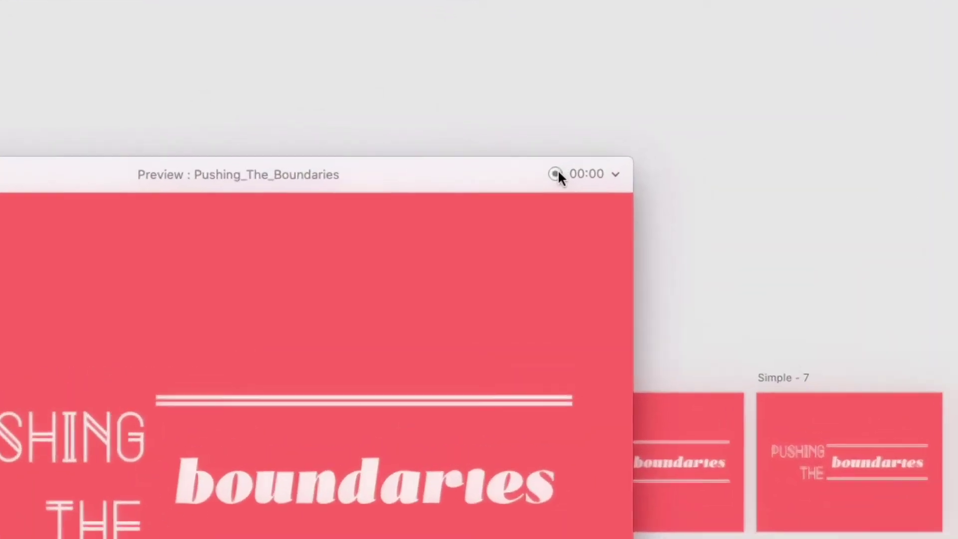
click(555, 174)
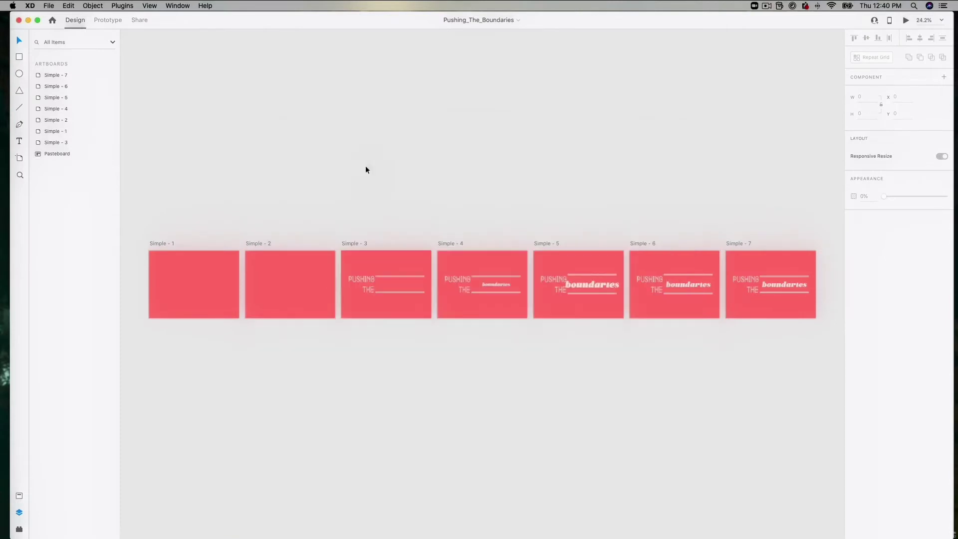
Tick Adobe XD under Security & Privacy Screen Recording and quit XD to apply it.
click(13, 6)
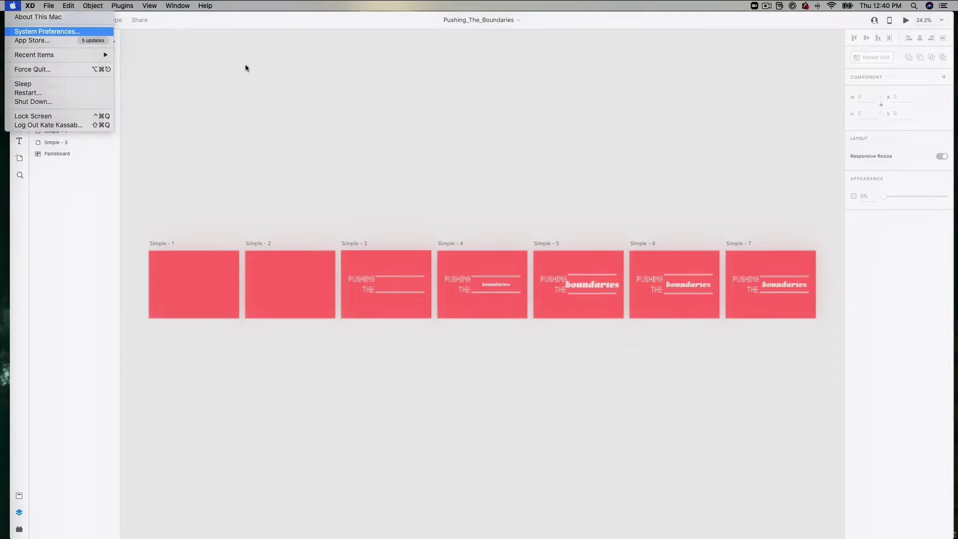
click(47, 31)
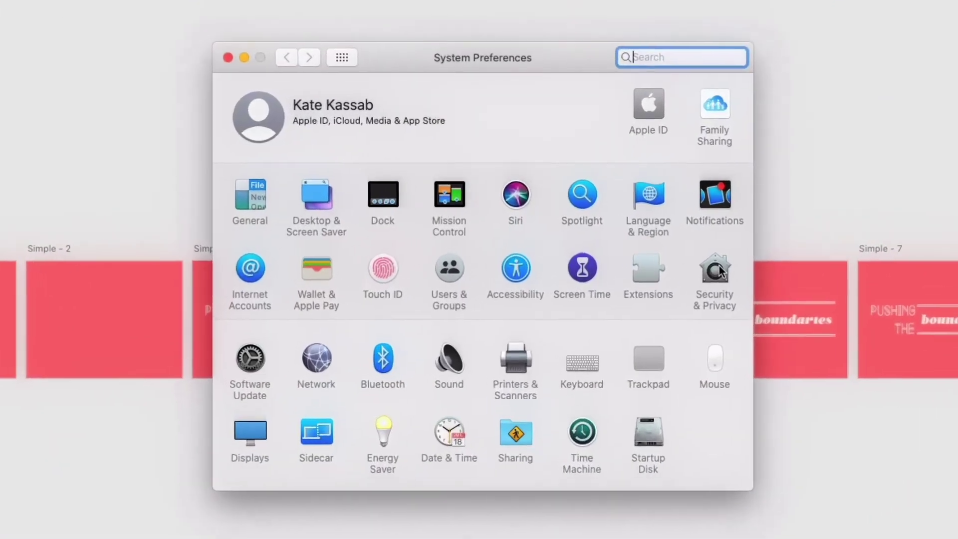
click(718, 271)
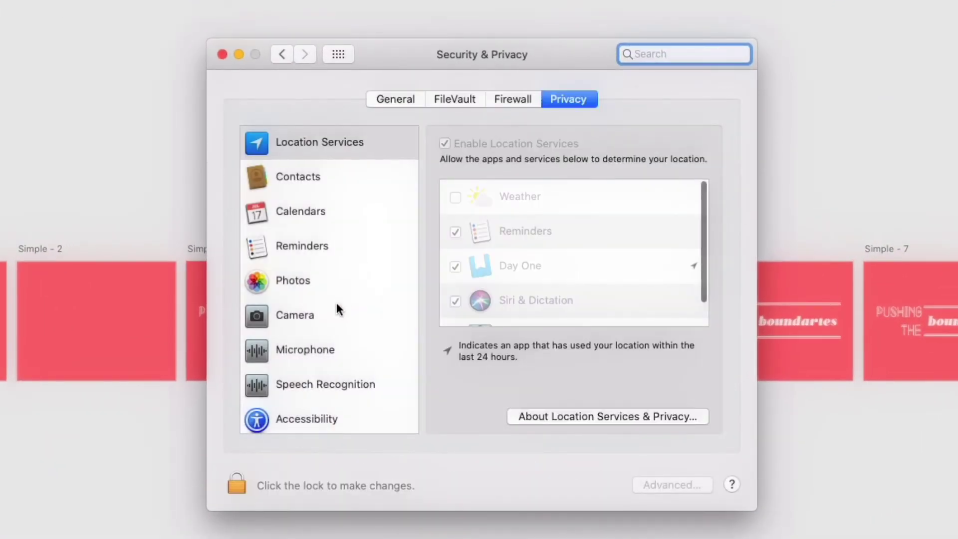
scroll(336, 302, down, 5)
click(393, 309)
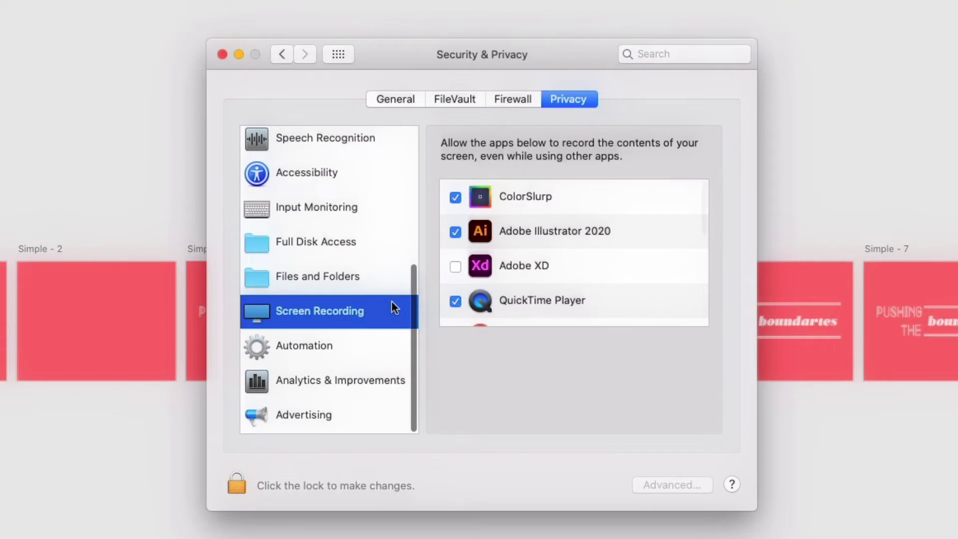
click(455, 267)
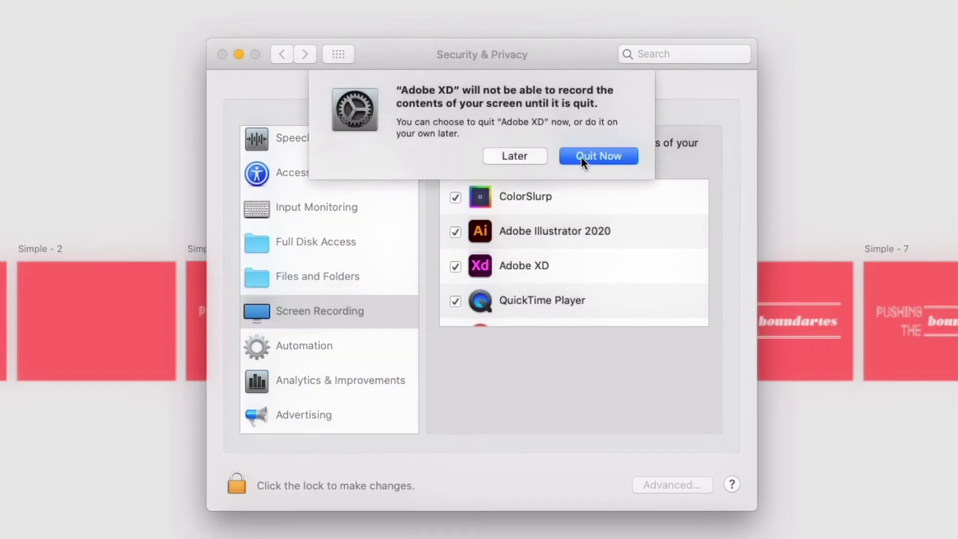
click(600, 156)
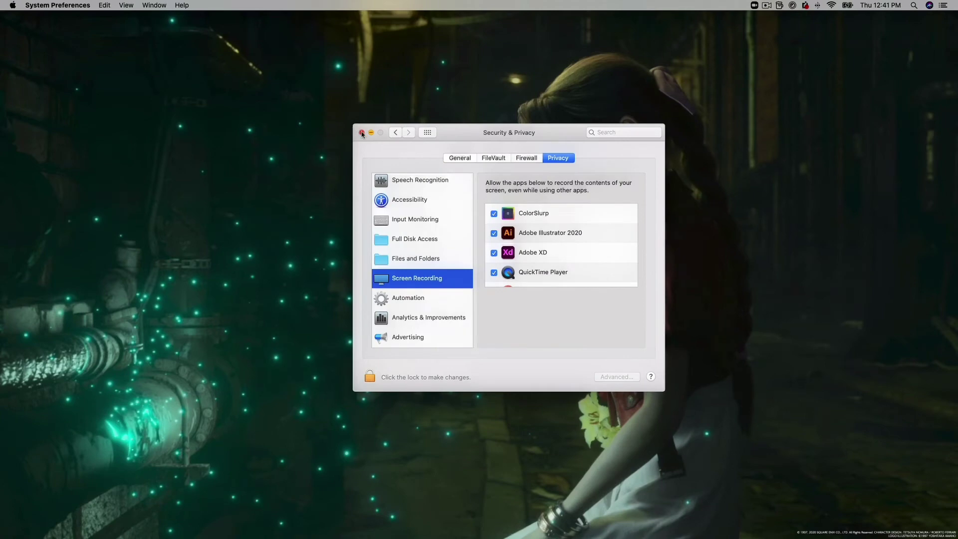
Close System Preferences and play the XD artboards in desktop preview while recording.
click(362, 132)
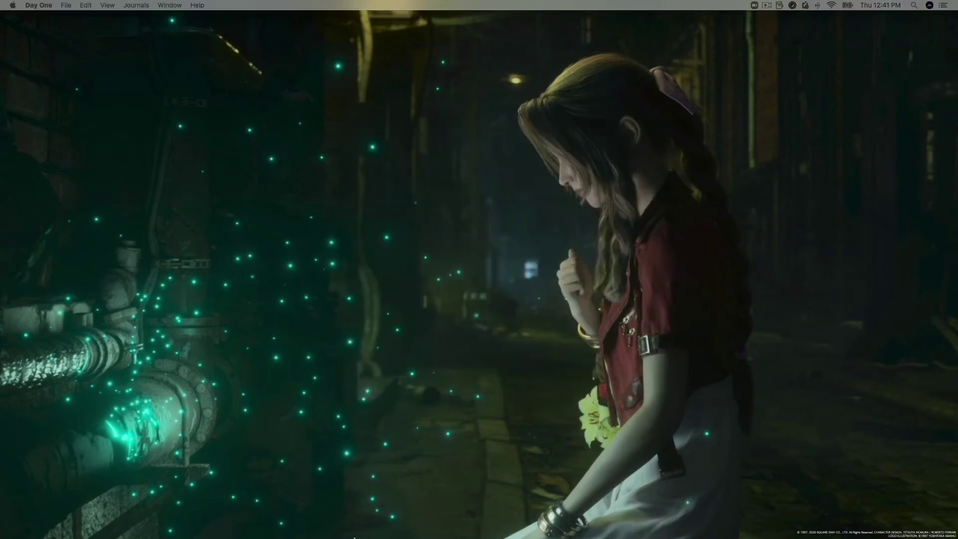
mouse_move(354, 538)
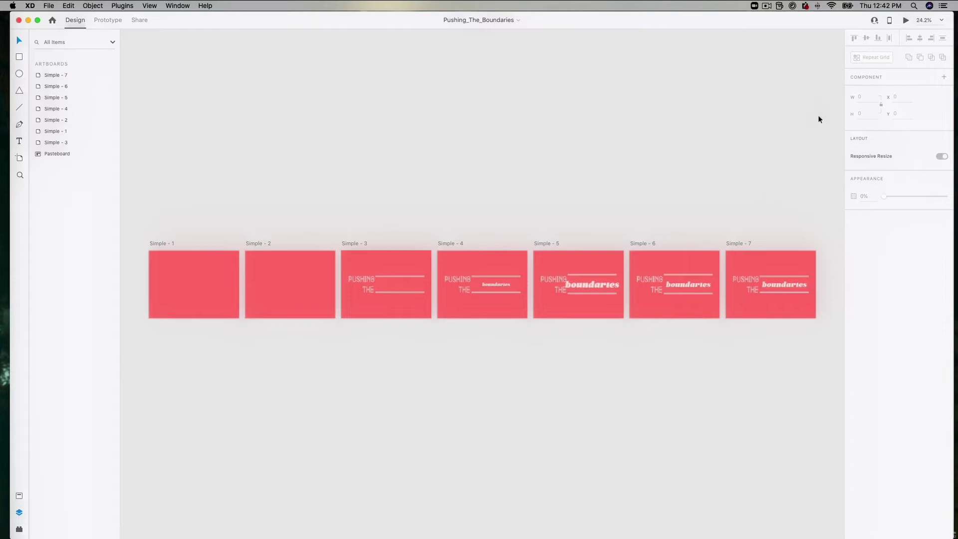
click(906, 20)
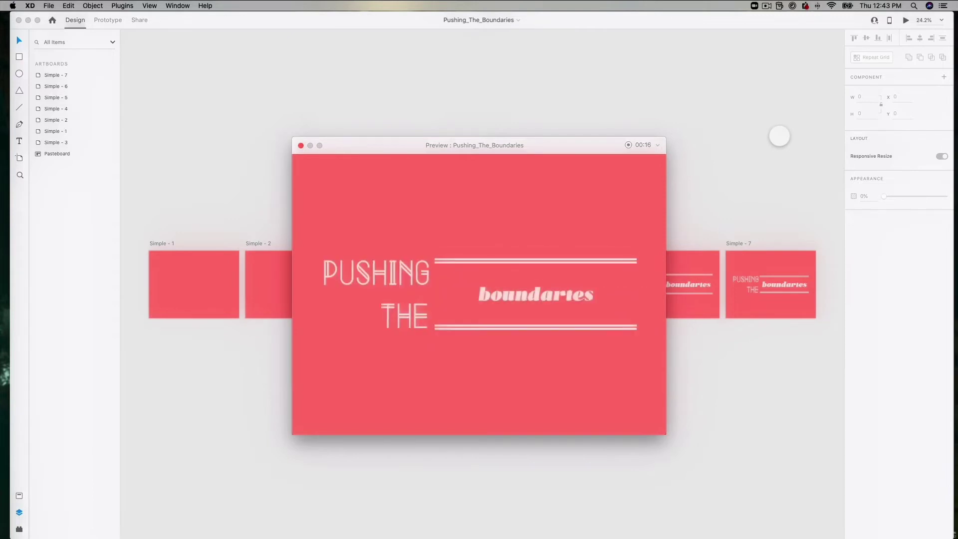
Stop the recording and save it as Pushing_The_Boundaries in the Adobe XD to Gif folder.
click(628, 145)
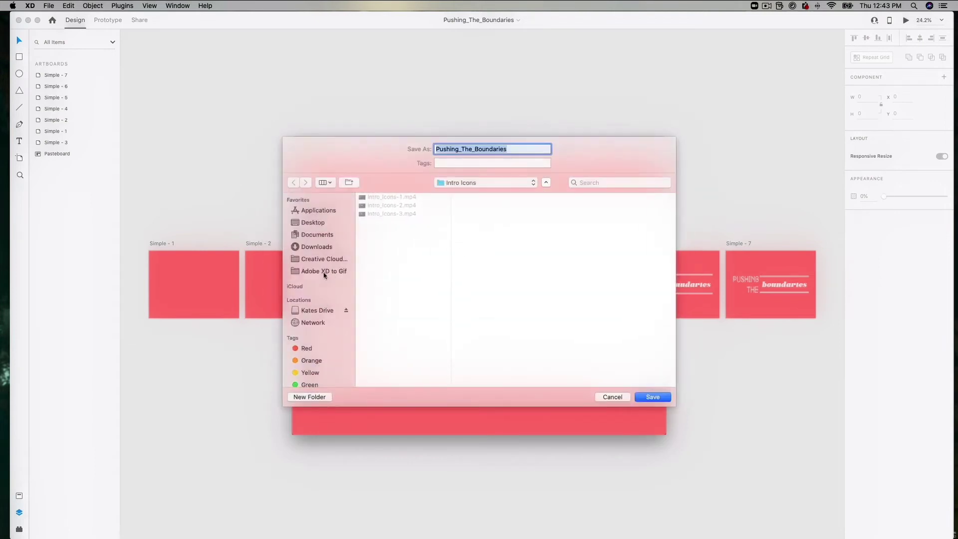
click(324, 273)
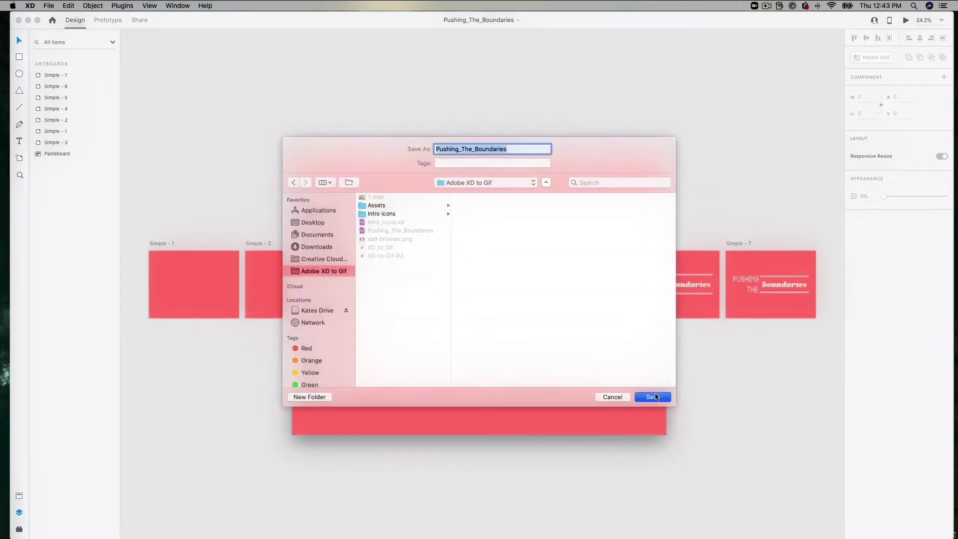
click(653, 396)
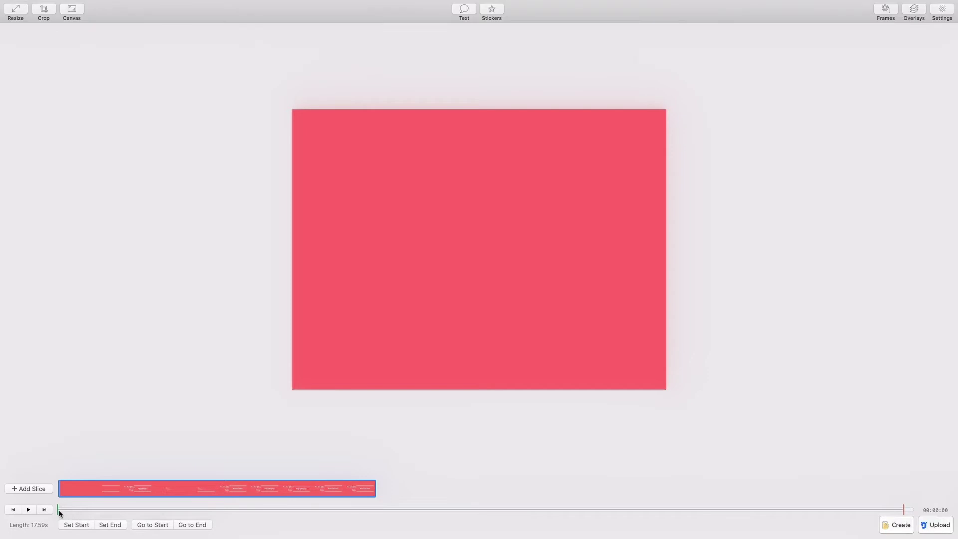
Scrub to the PUSHING THE frame and drag the end marker inward, trimming the clip to 14.76 s.
drag(65, 512, 193, 515)
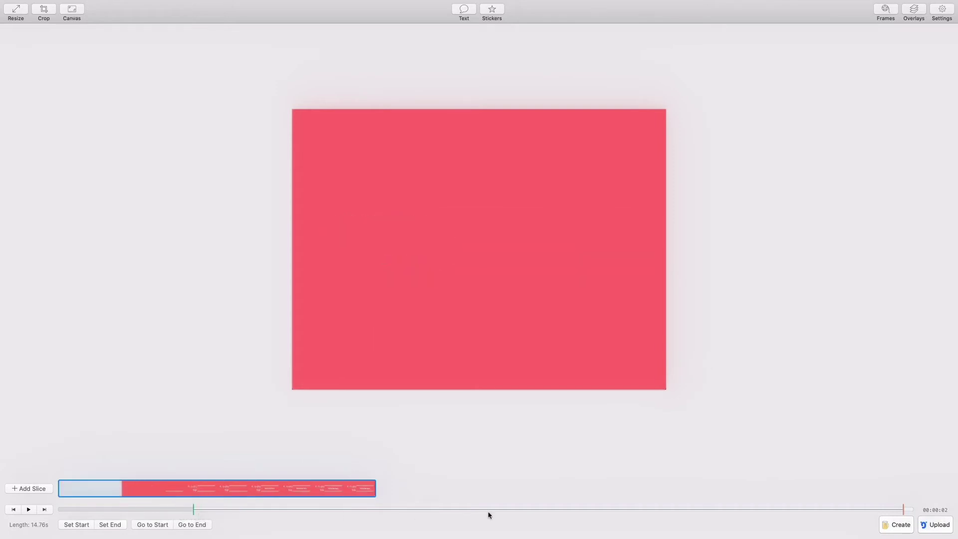
mouse_move(904, 509)
mouse_down()
mouse_move(199, 498)
mouse_move(341, 508)
mouse_up()
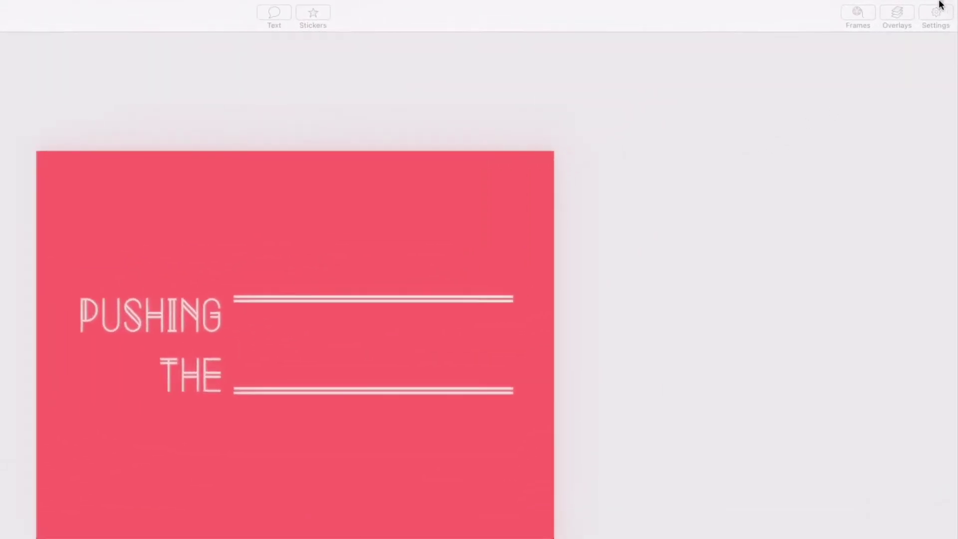
In GIF settings, switch to manual frame count and delay and raise the frame count to 60.
click(942, 10)
click(740, 142)
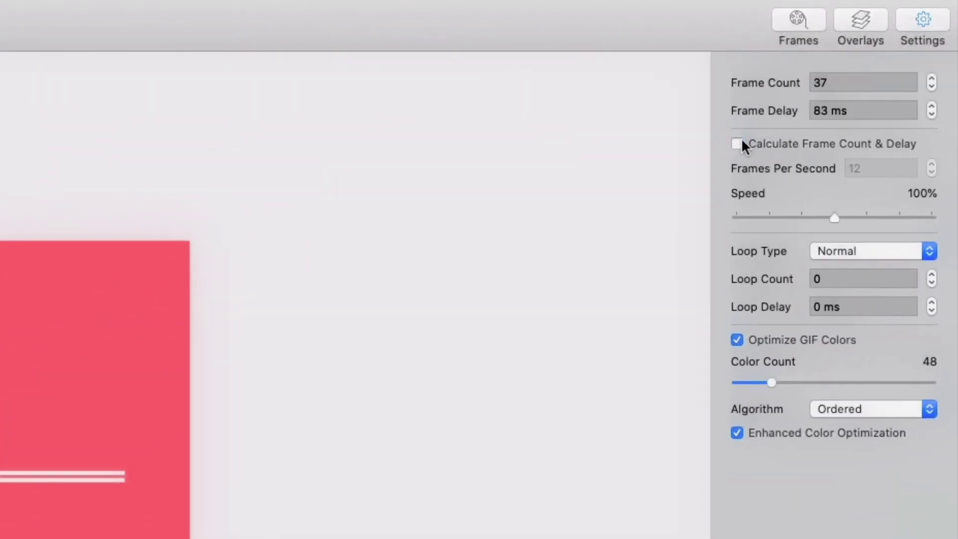
click(741, 142)
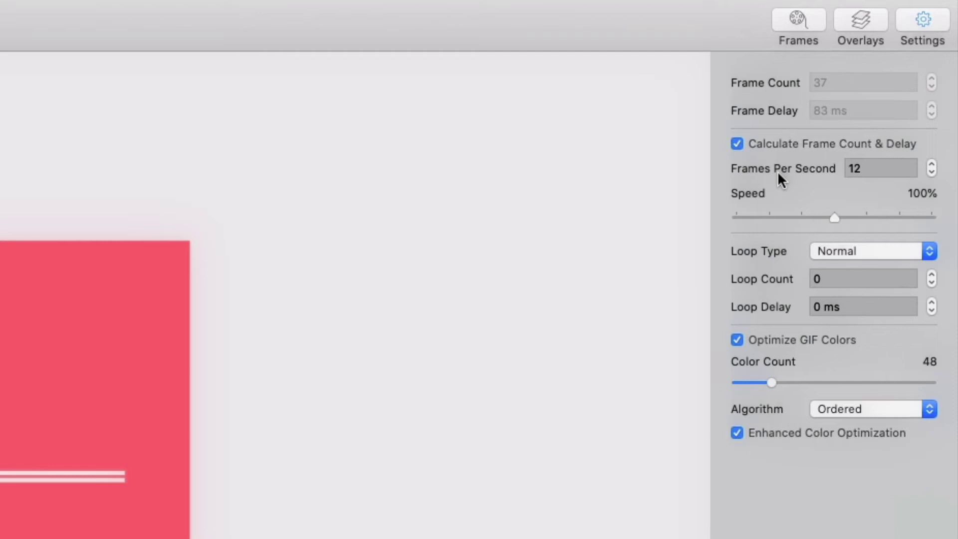
click(745, 146)
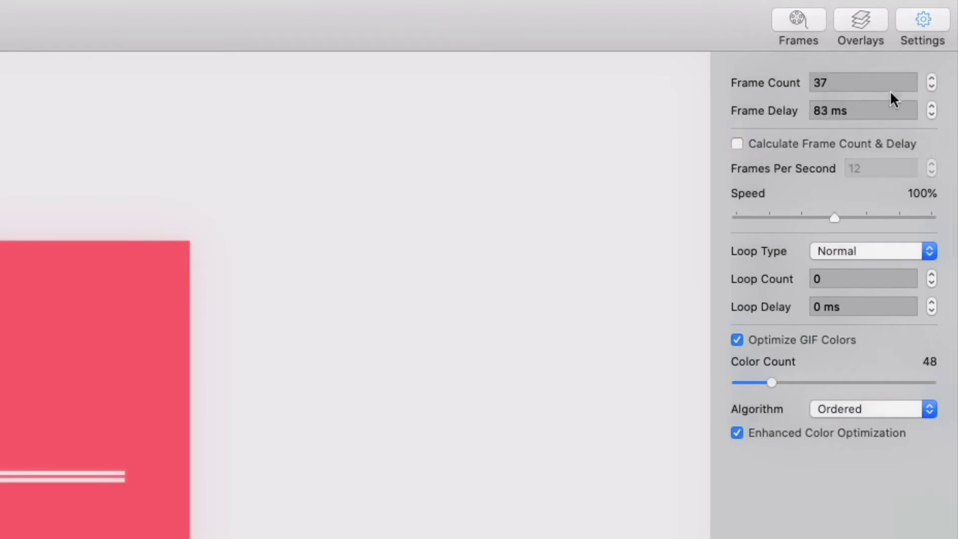
double_click(931, 78)
click(931, 78)
click(930, 78)
double_click(931, 78)
click(931, 78)
double_click(931, 79)
double_click(931, 79)
click(931, 78)
double_click(931, 78)
click(930, 79)
double_click(930, 78)
click(931, 79)
double_click(931, 78)
click(931, 78)
click(931, 78)
click(931, 78)
Try other frame delays, then restore automatic calculation at 12 fps and create the GIF.
click(931, 107)
double_click(930, 107)
click(931, 107)
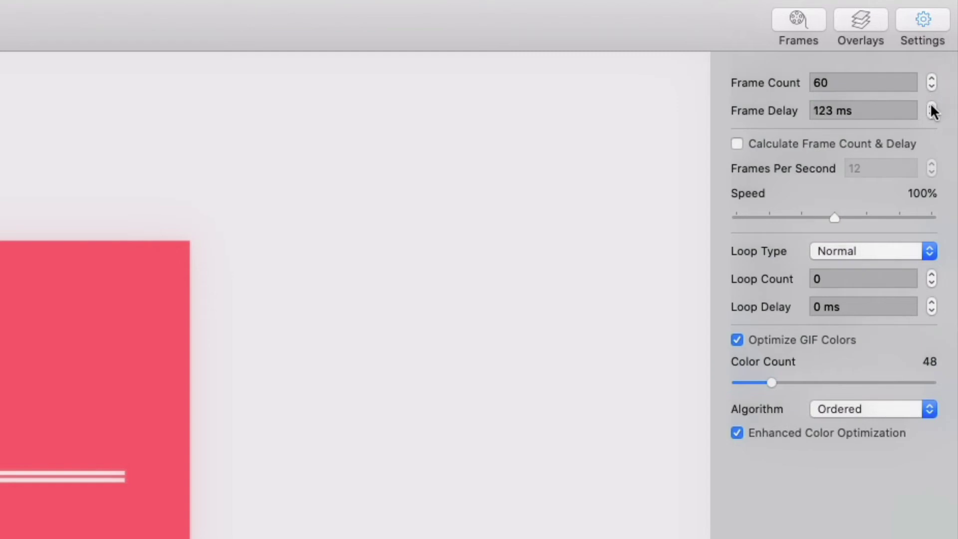
click(930, 108)
double_click(929, 114)
triple_click(928, 114)
click(930, 107)
double_click(929, 107)
double_click(930, 114)
triple_click(930, 107)
double_click(930, 114)
click(737, 144)
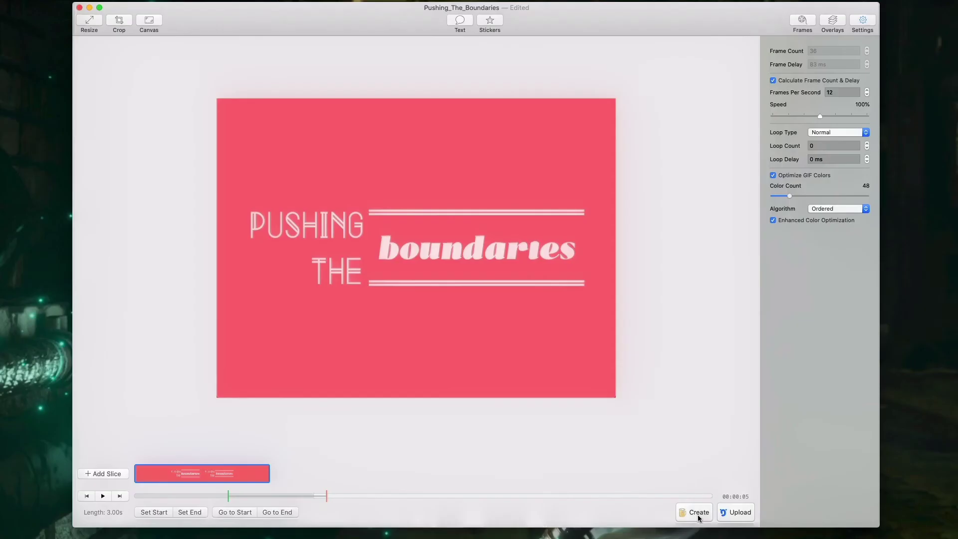
click(694, 512)
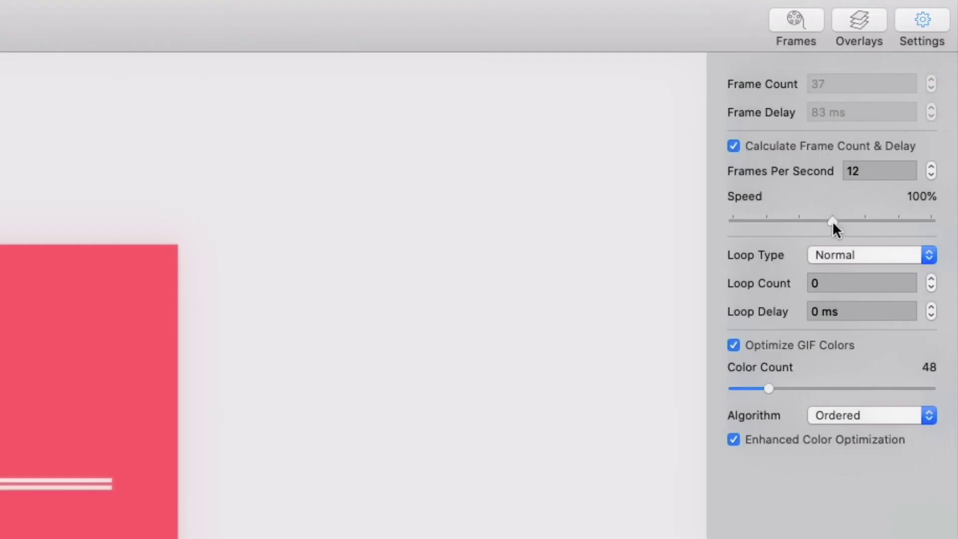
Drag the Speed slider to slow the GIF playback to about 51%.
drag(808, 221, 831, 221)
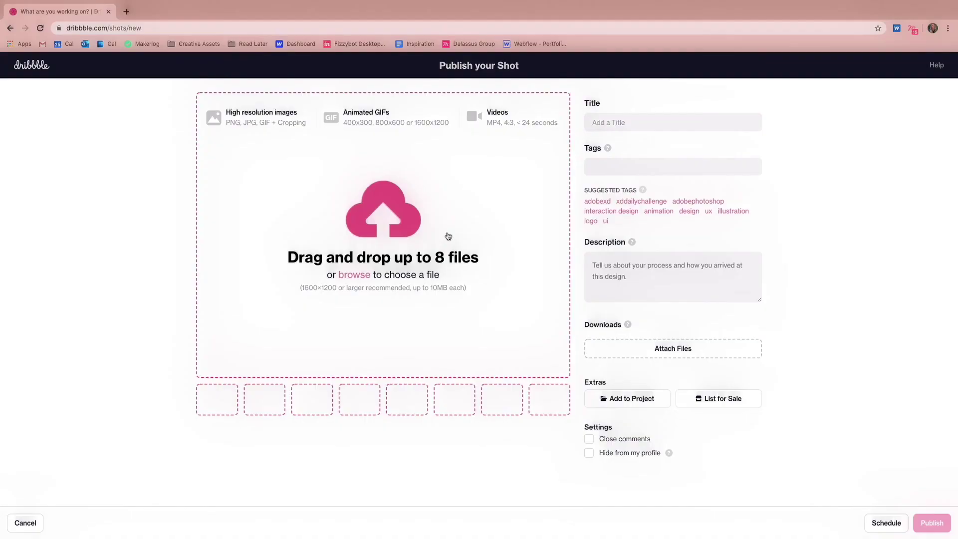
Upload Pushing_The_Boundaries.mp4 from the Adobe XD to Gif folder as the shot.
click(448, 236)
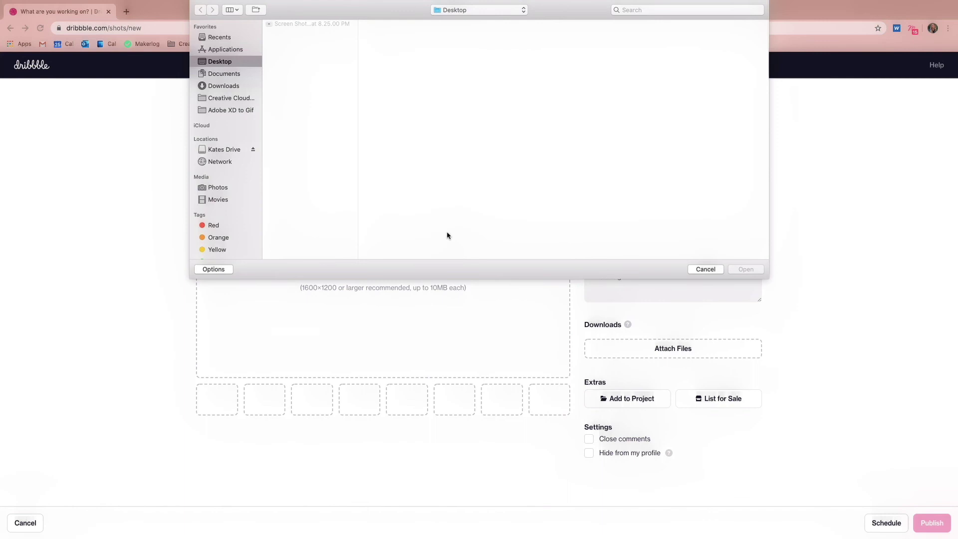
click(226, 110)
click(293, 41)
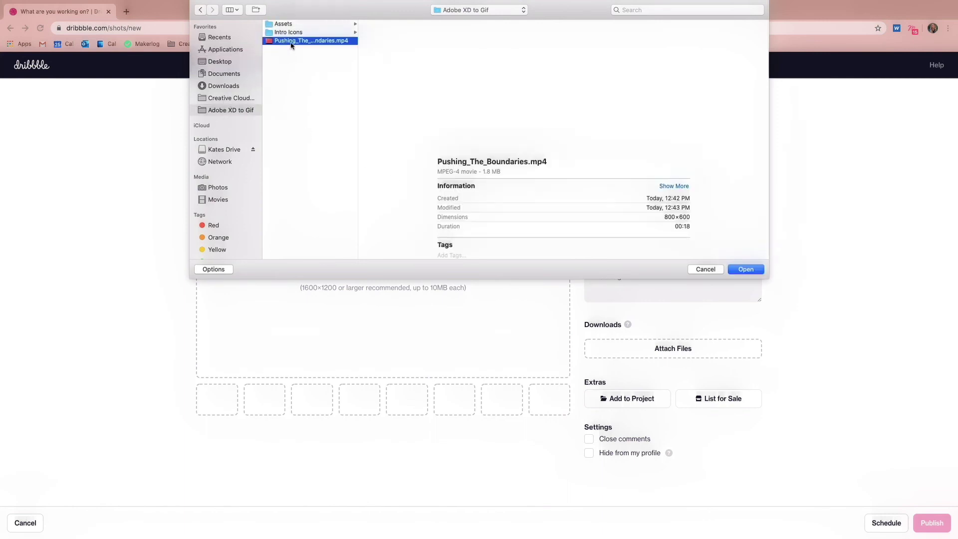
key(Return)
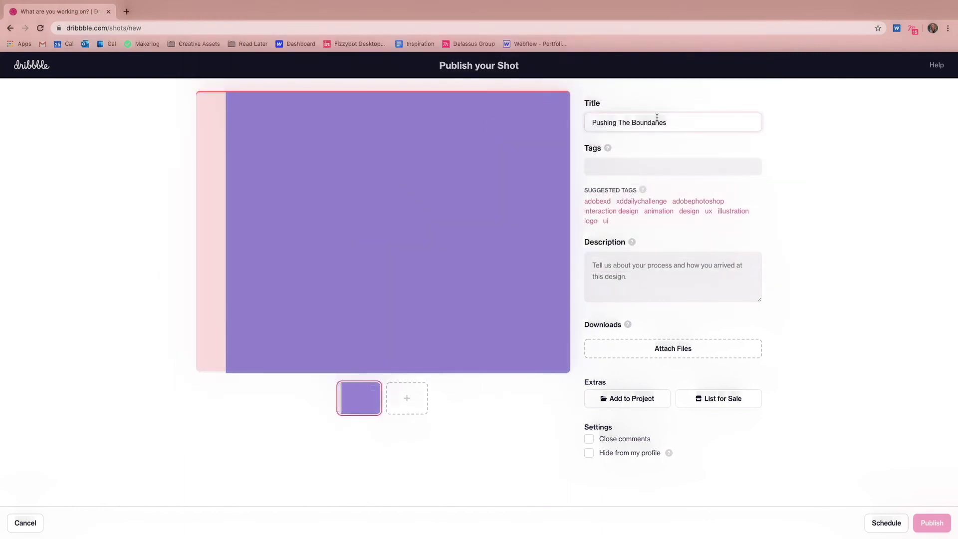
Replace the shot's title with SUPER COOL GIF.
triple_click(657, 122)
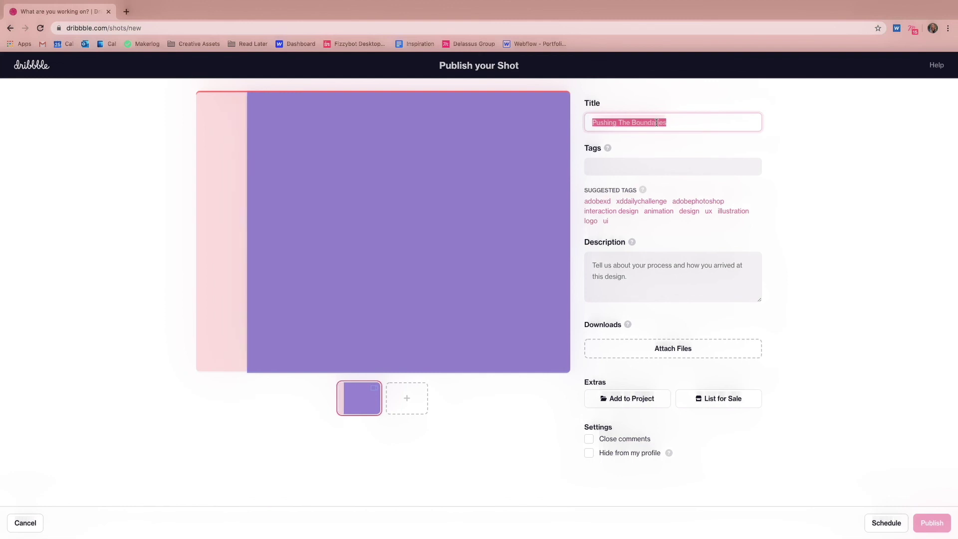
text(SUPER COOL GIF)
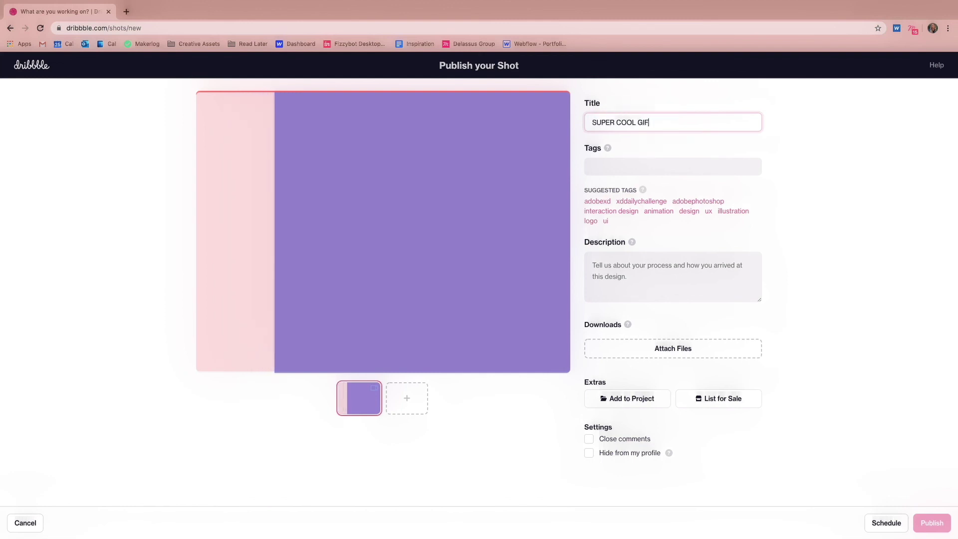
click(790, 182)
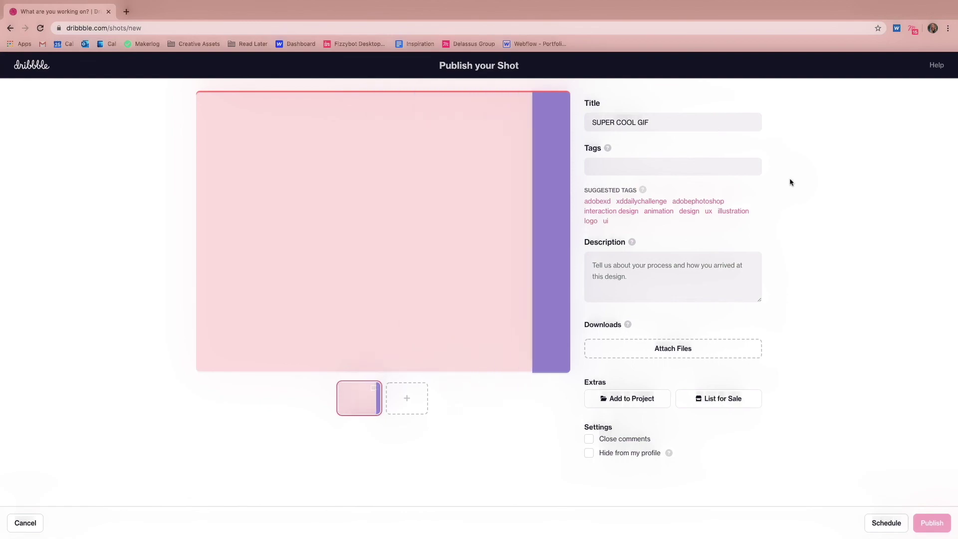